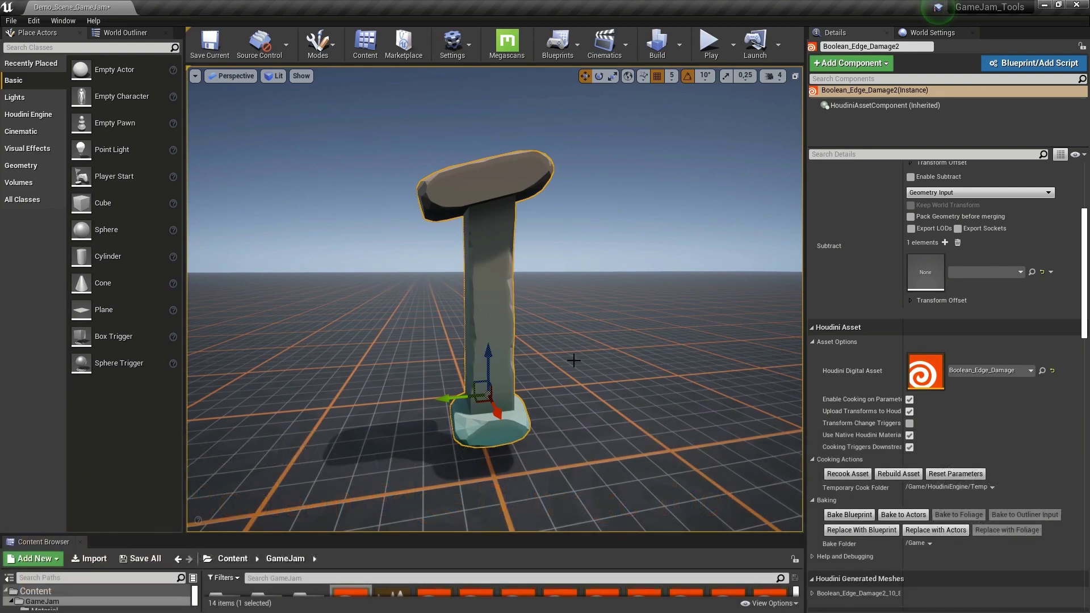
Set the Blockout input to World Outliner Input, using the cube pedestal and cylinder.
alt+drag(582, 345, 647, 324)
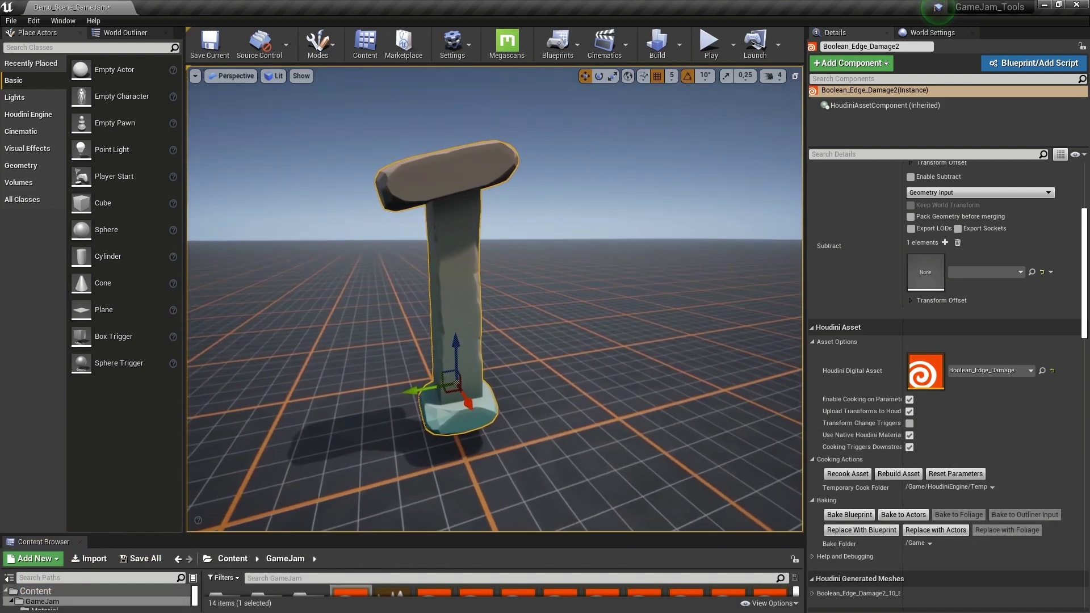
scroll(931, 347, up, 5)
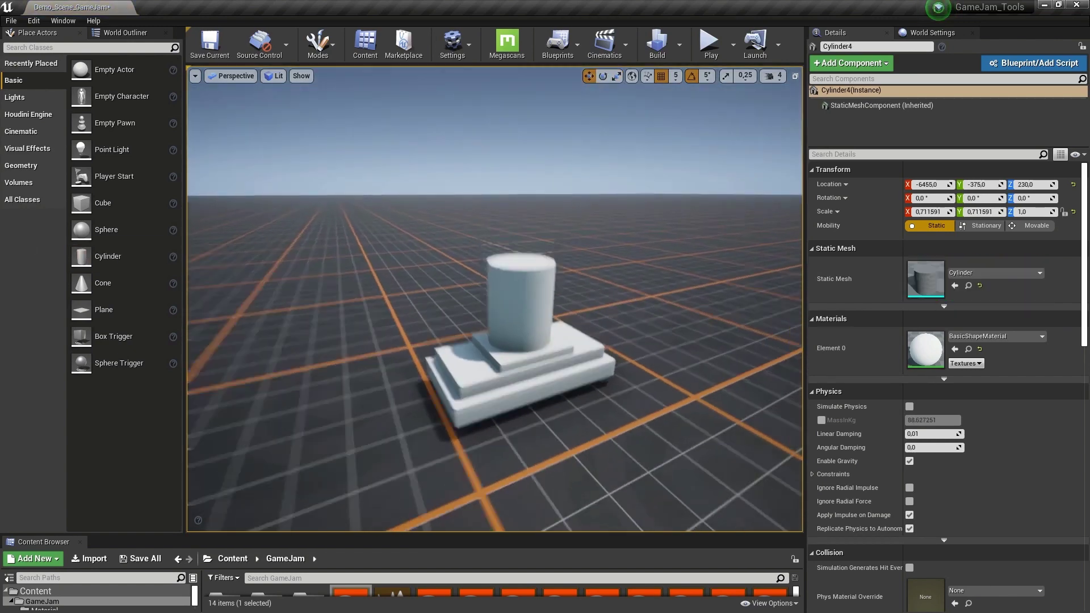
click(325, 344)
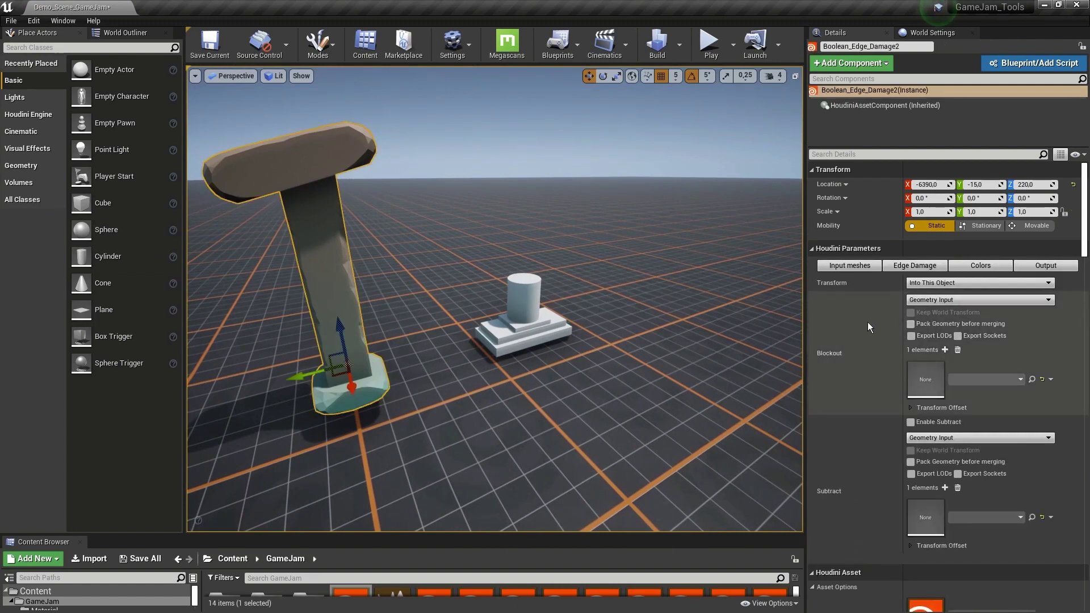
click(918, 300)
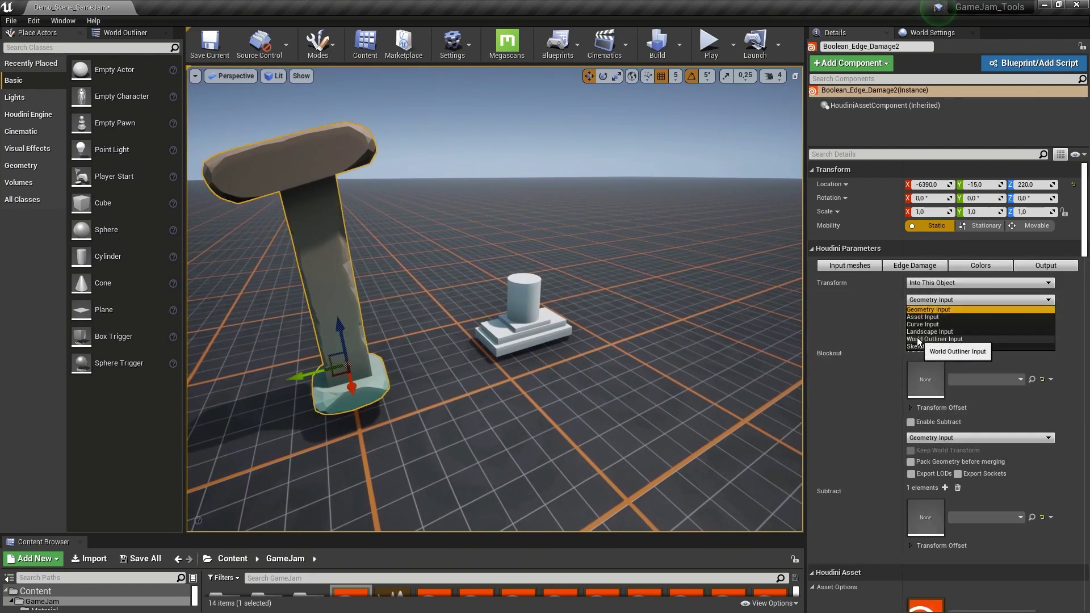
click(928, 310)
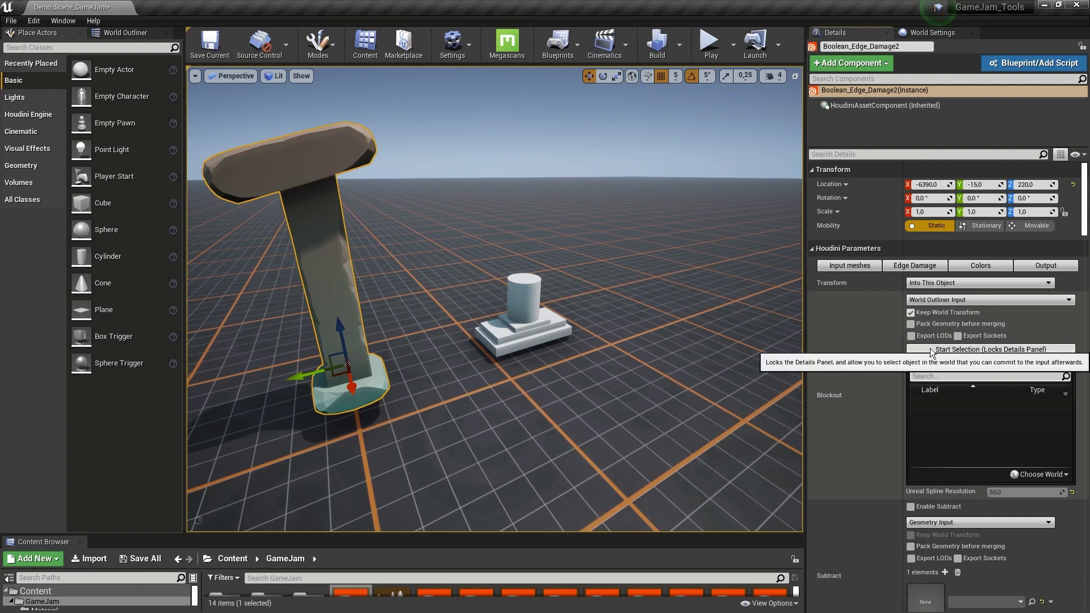
click(931, 349)
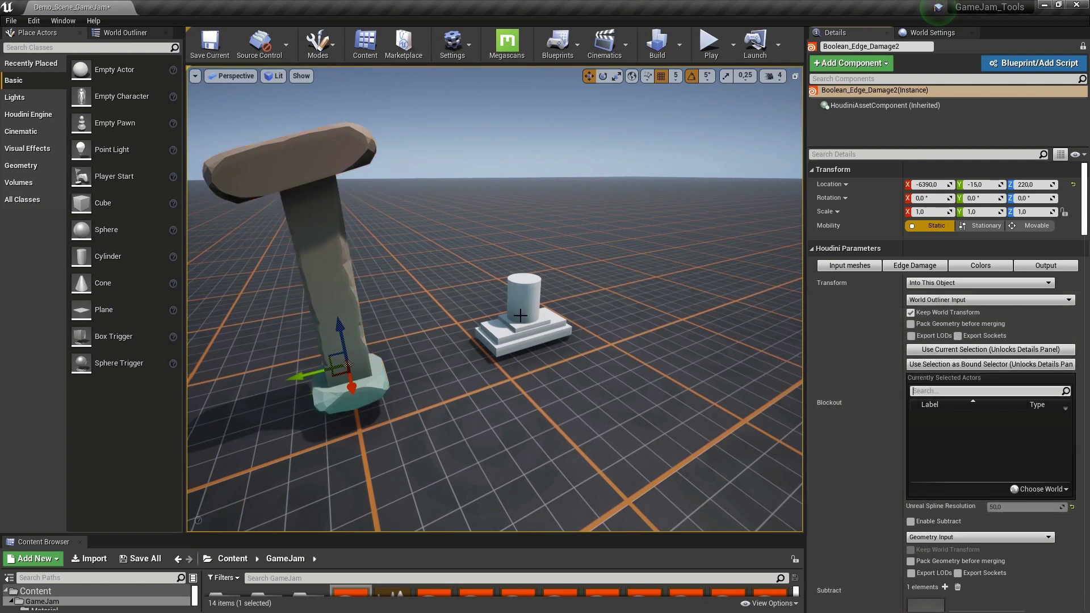
click(501, 344)
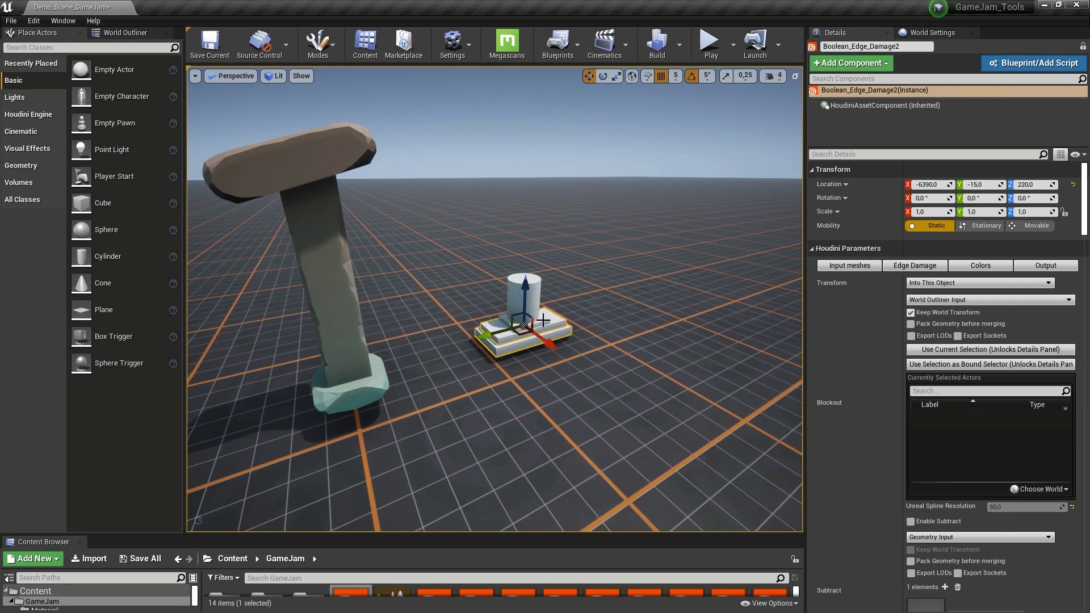
ctrl+click(507, 292)
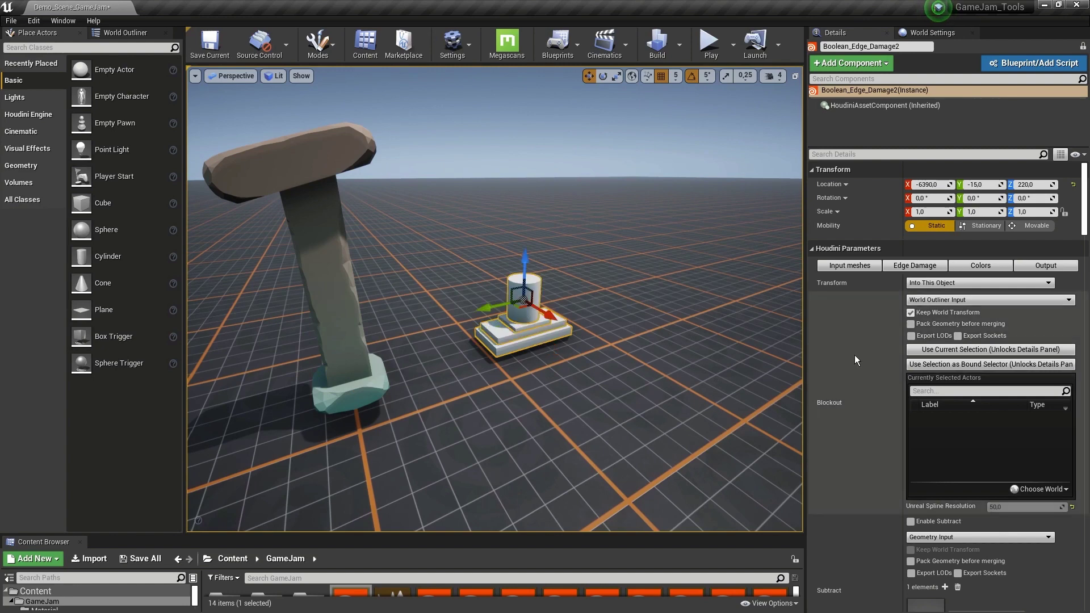
click(959, 350)
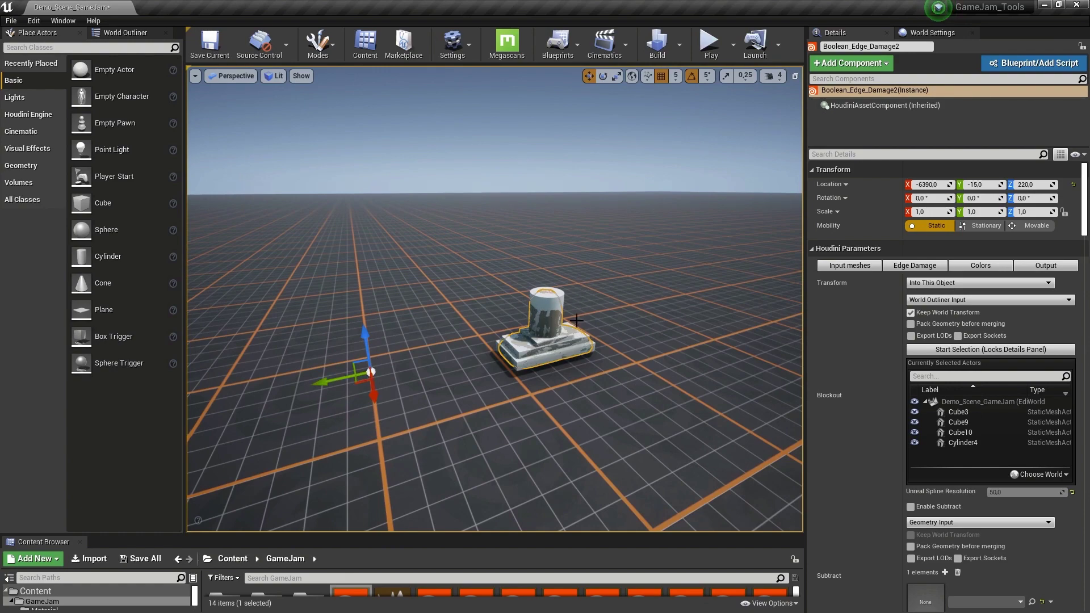
Turn on Align output in the asset's Output settings and focus the view on it.
mouse_move(580, 291)
right_down()
mouse_move(601, 294)
mouse_move(600, 341)
mouse_move(630, 341)
right_up()
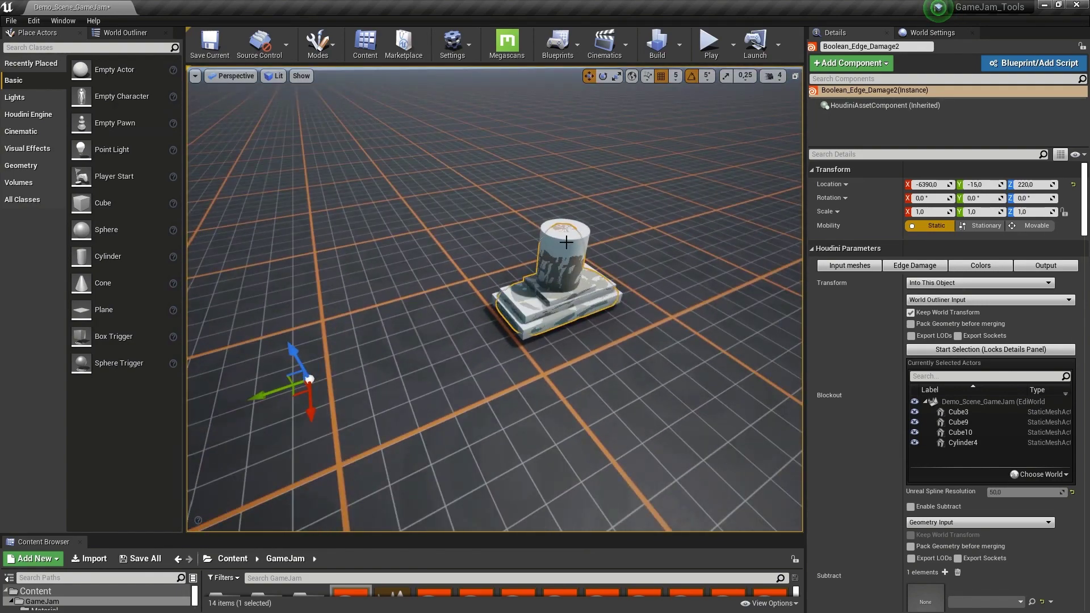
click(1046, 266)
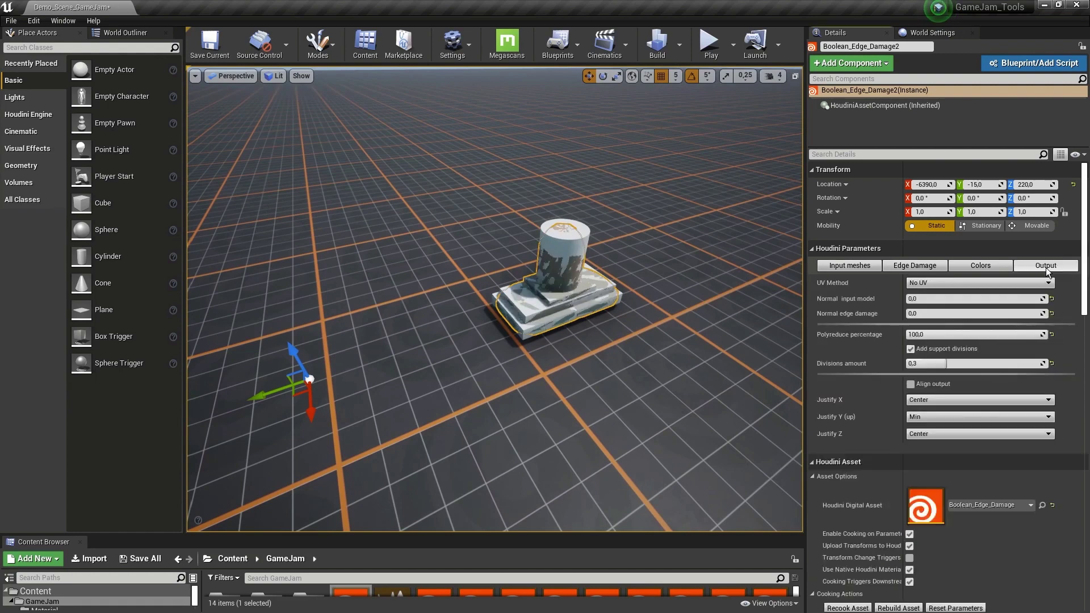
click(940, 382)
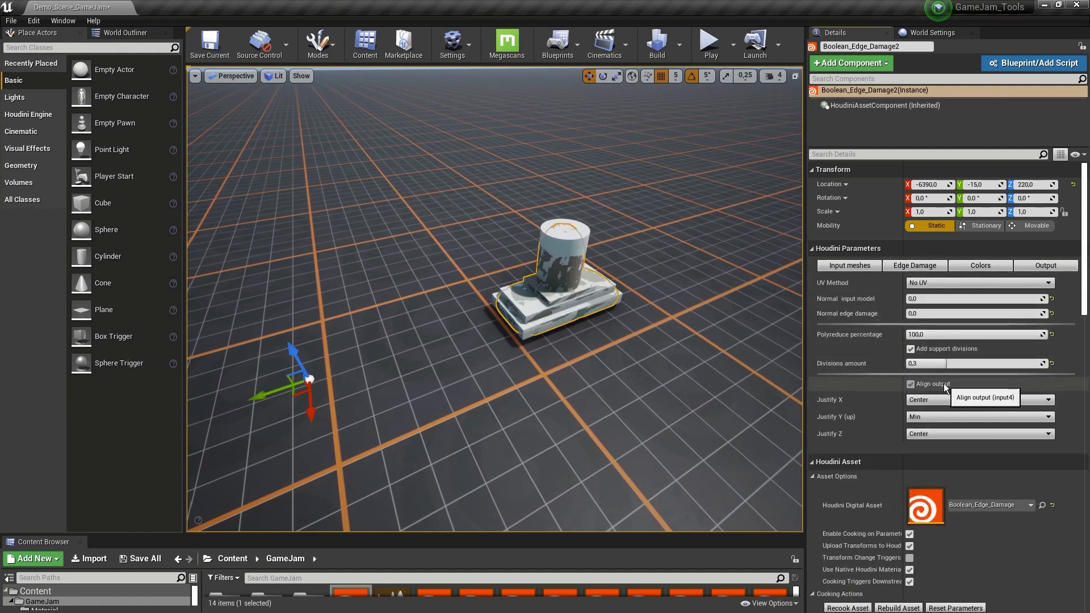
key(f)
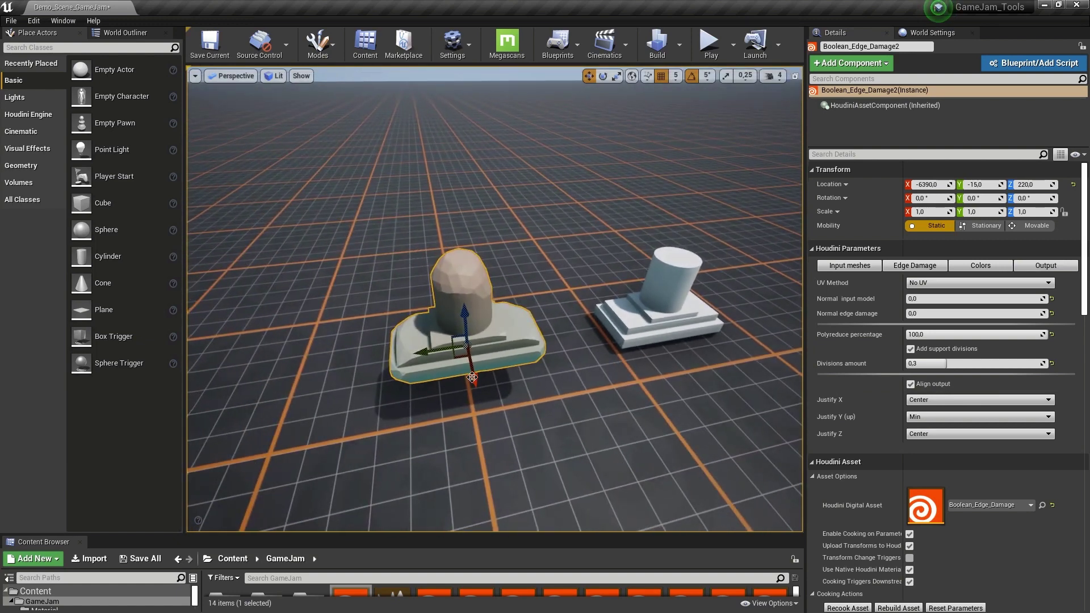
Scale the blockout's bottom cube (Cube3) wider along X, then reselect the edge damage asset.
alt+drag(507, 349, 603, 319)
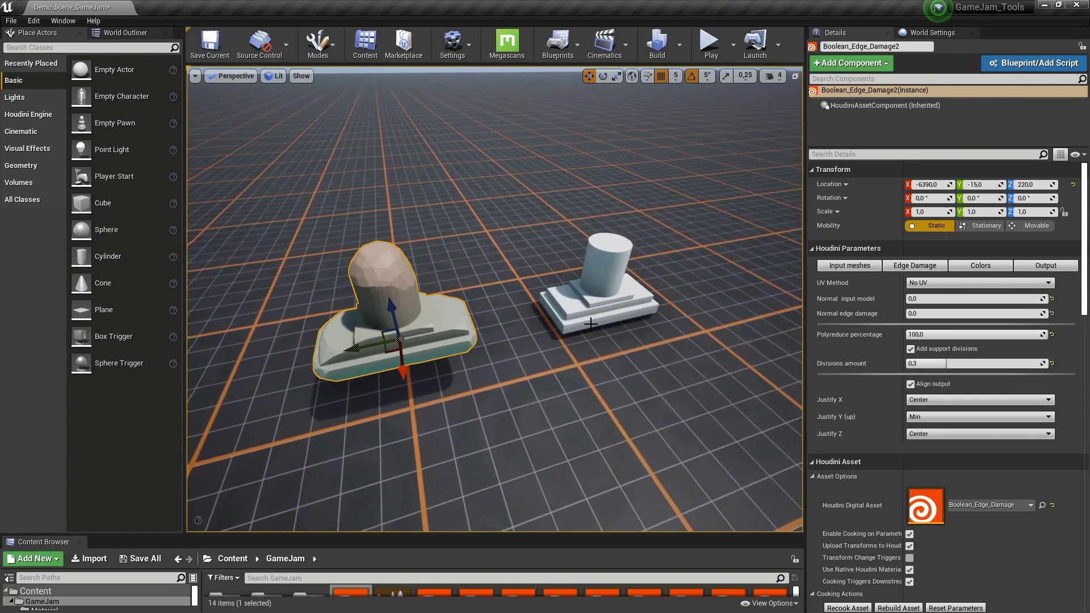
click(590, 323)
key(e)
key(r)
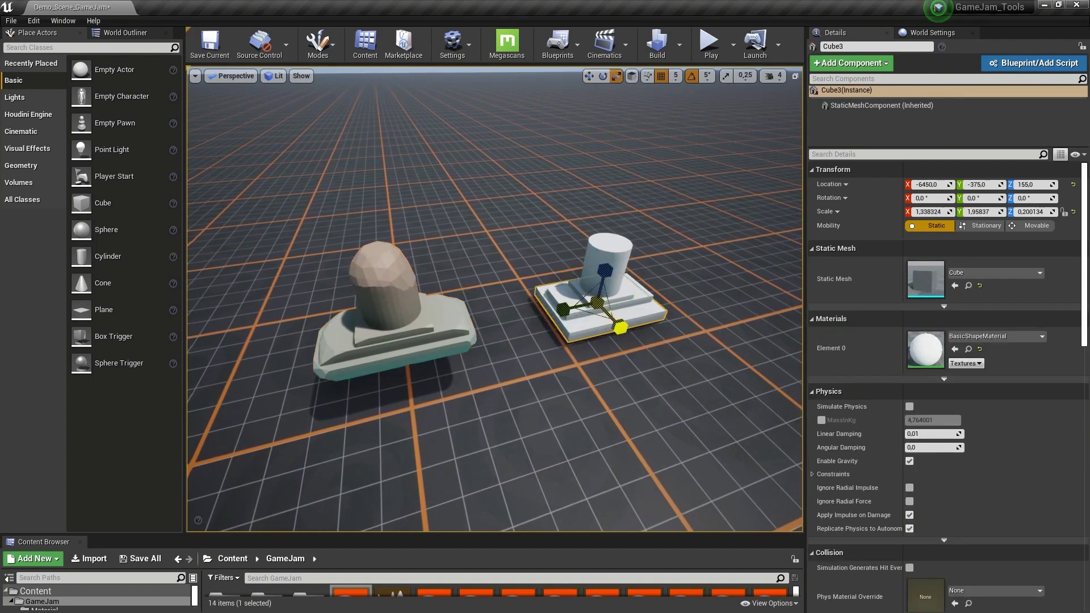
drag(620, 327, 605, 335)
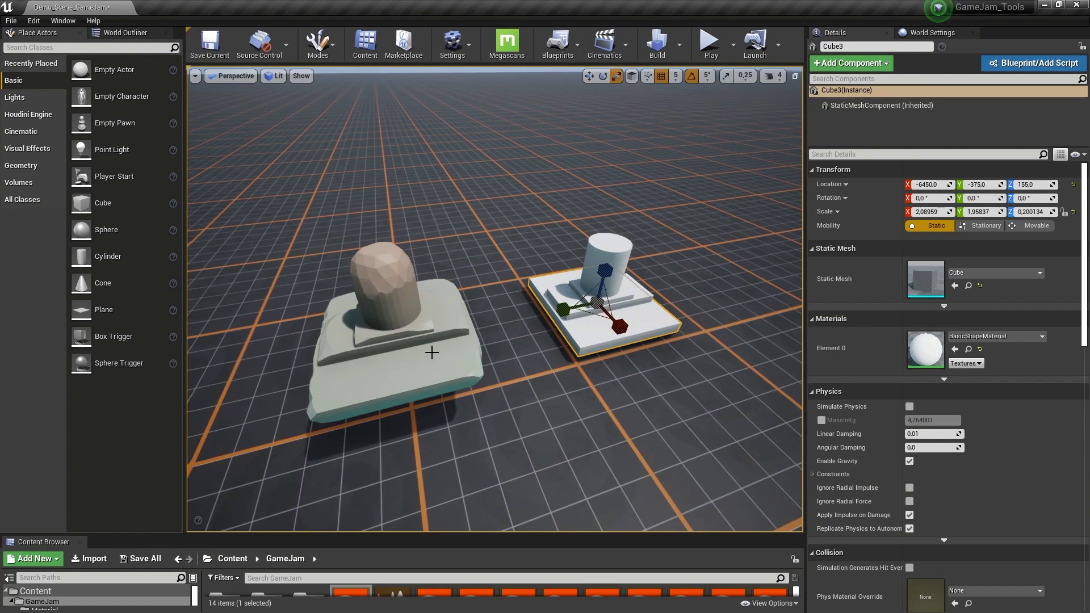
right_drag(432, 352, 440, 332)
click(432, 319)
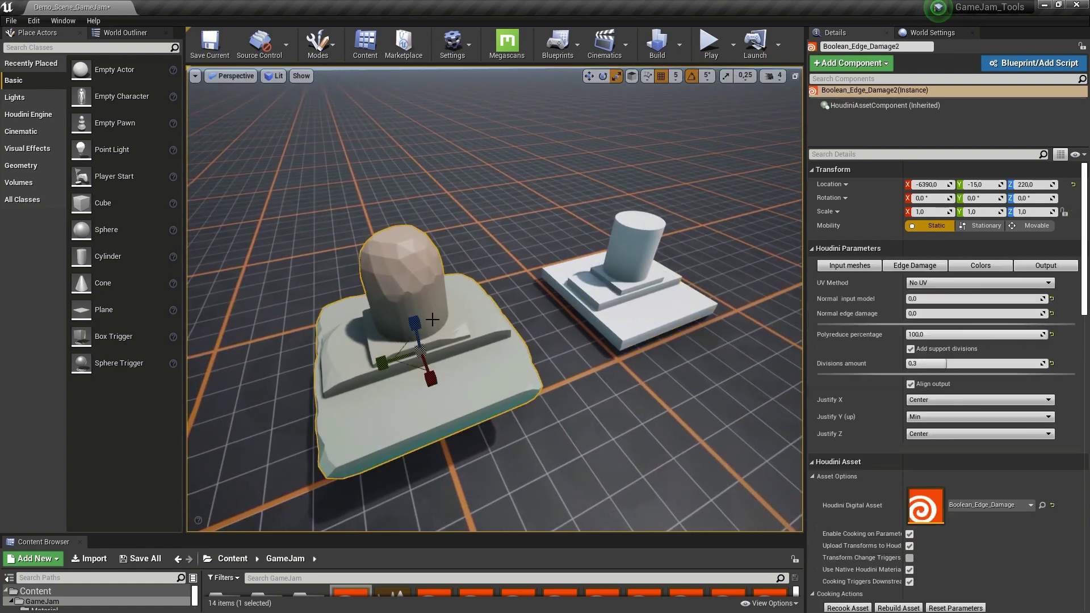
Raise the Edge Damage Overall Intensity to about 1.03 and inspect the chipped edges.
click(908, 268)
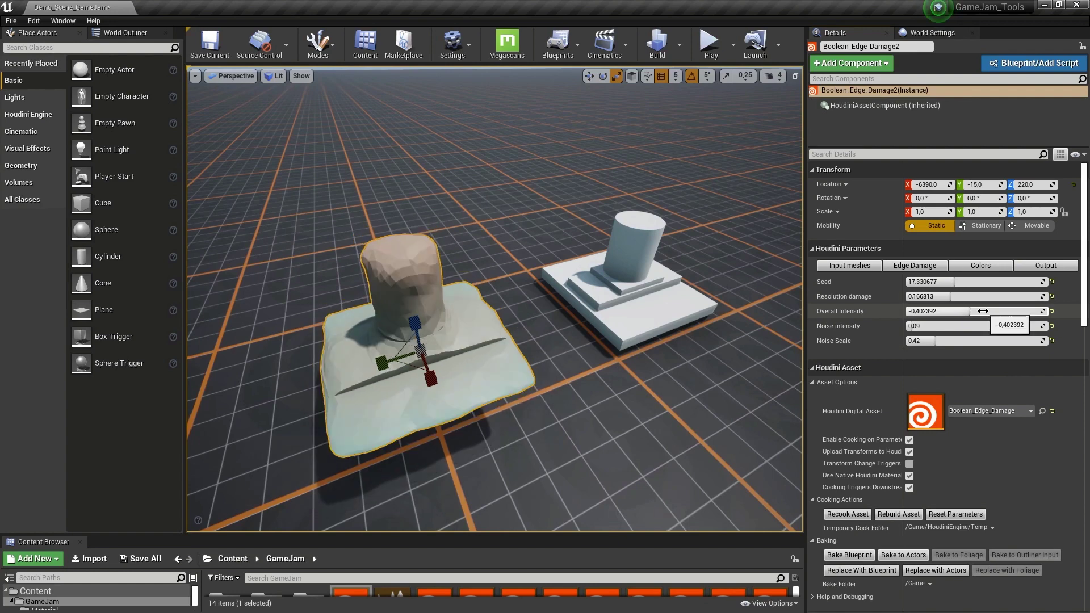
drag(979, 311, 1009, 311)
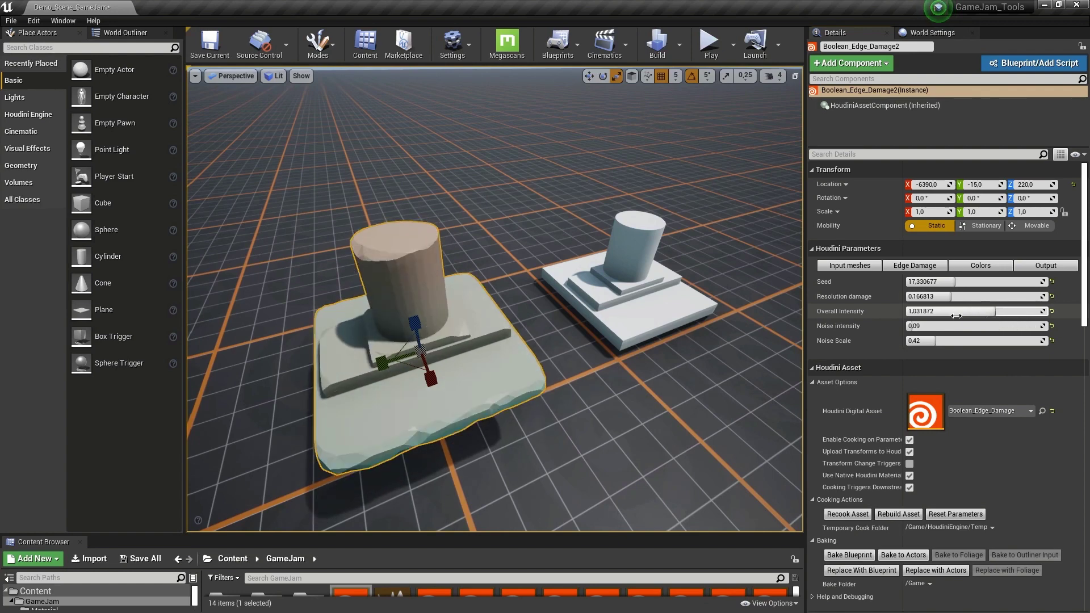
key(f)
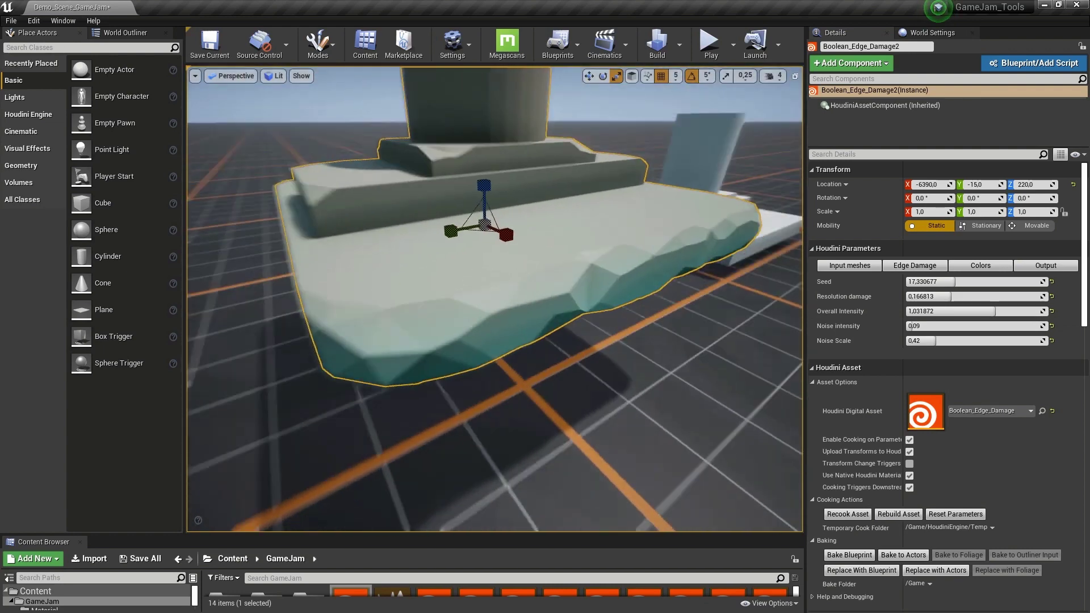
alt+drag(495, 341, 495, 282)
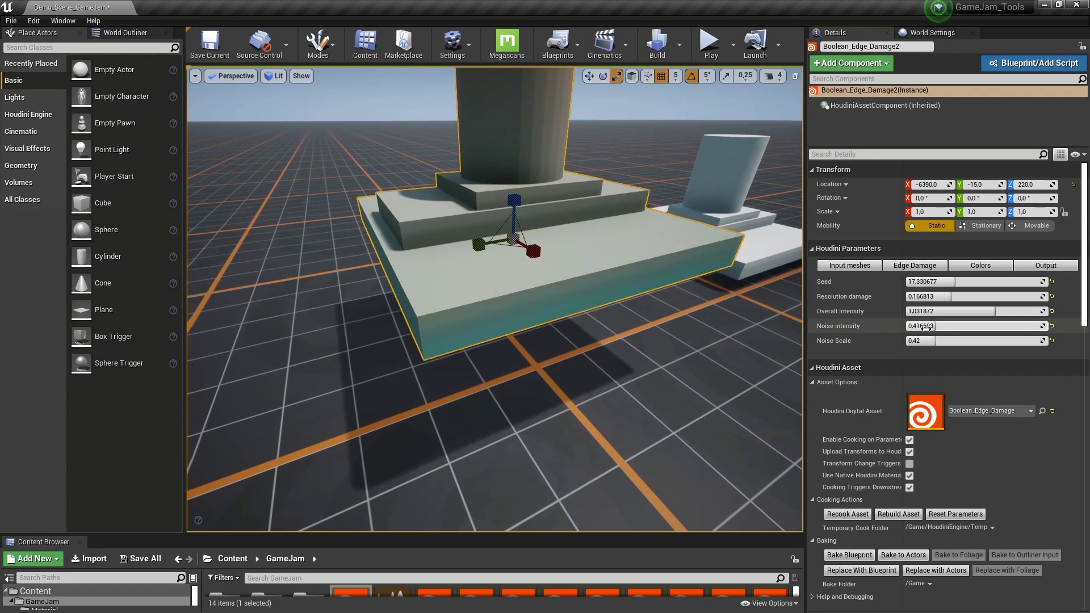
Enable AO in color in the Colors settings and set the AO Color to dark blue.
click(971, 265)
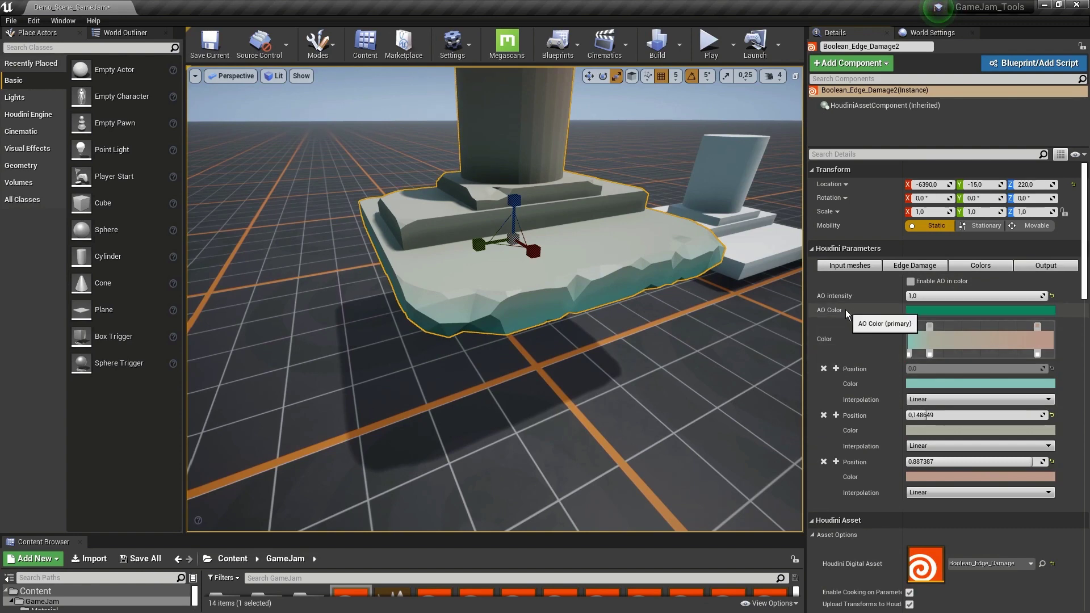
right_drag(520, 222, 520, 221)
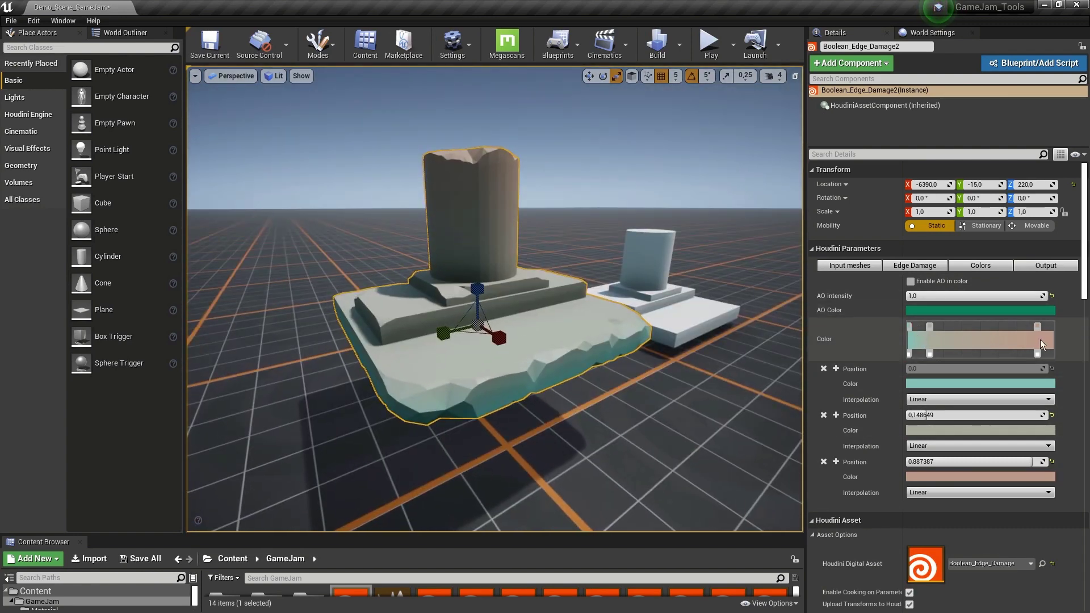
click(921, 283)
right_drag(494, 298, 494, 299)
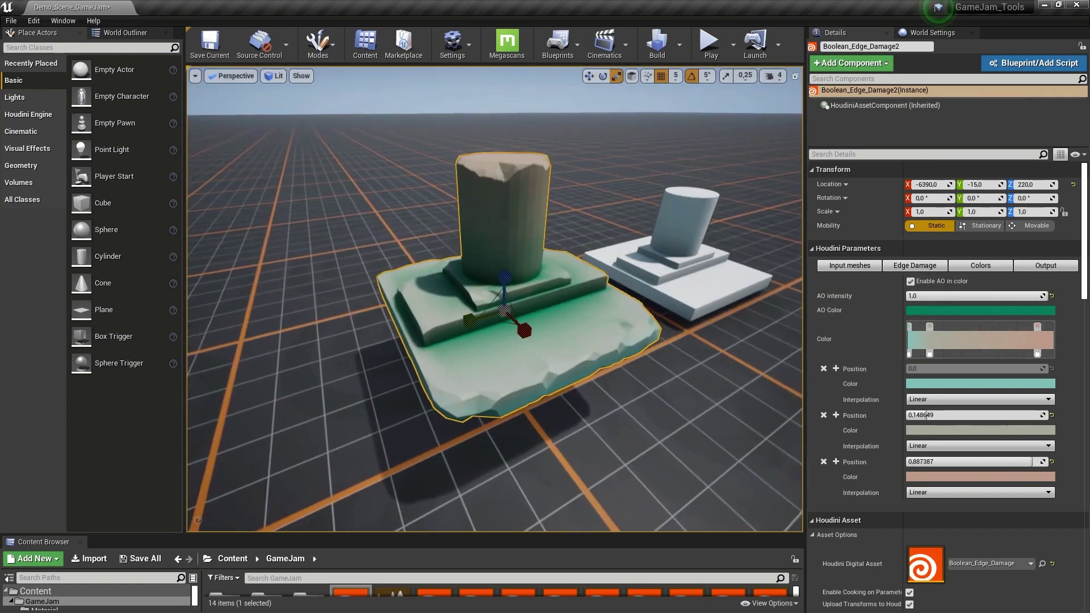
click(957, 310)
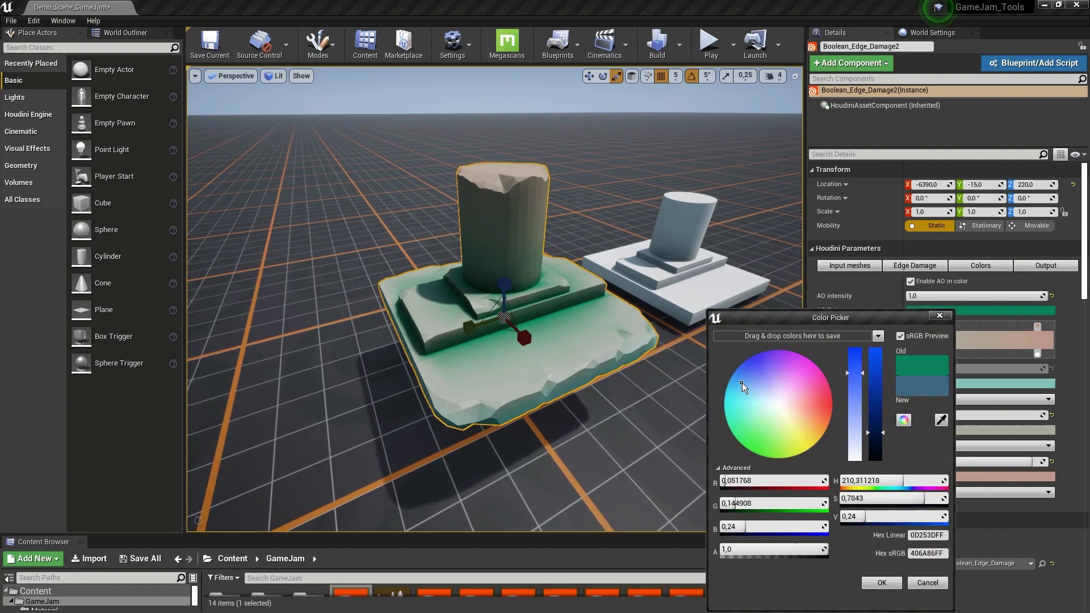
drag(742, 385, 740, 364)
click(881, 583)
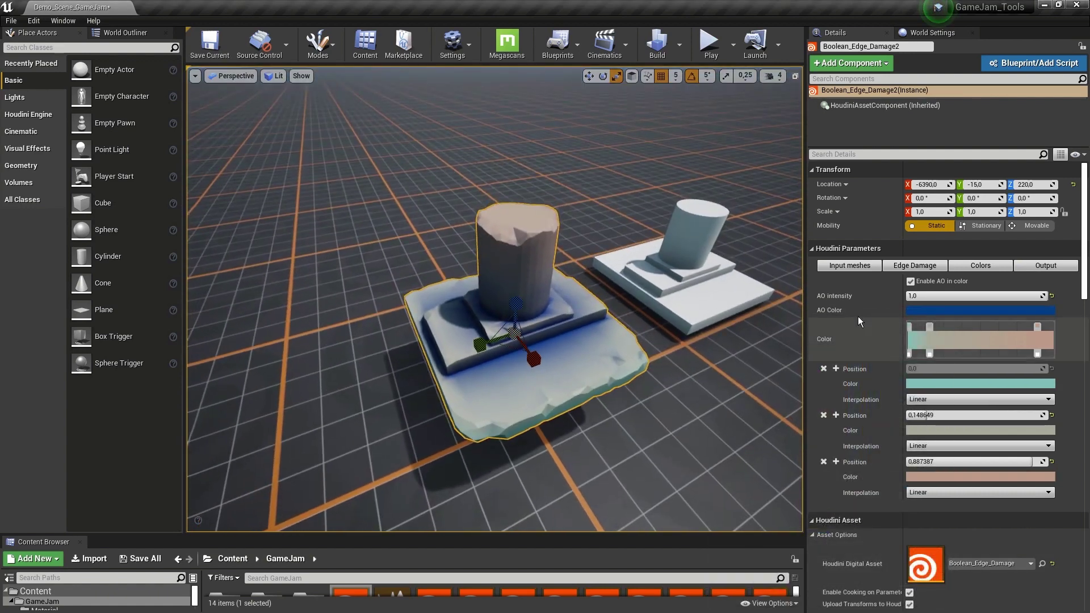
click(1028, 266)
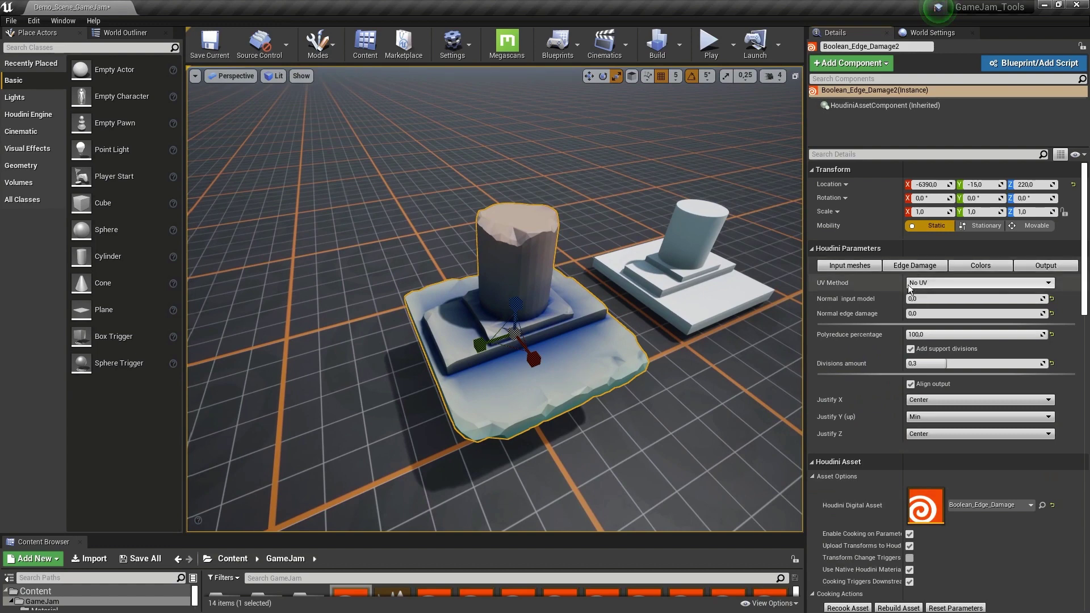
Set the Output tab's Normal input model value to 17.211155.
drag(912, 299, 913, 298)
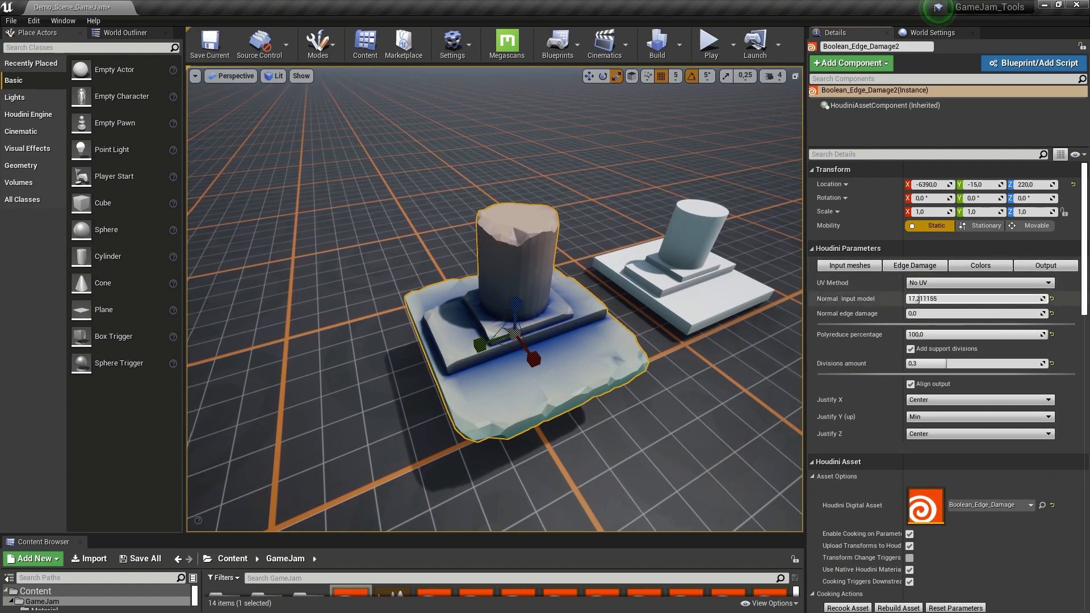